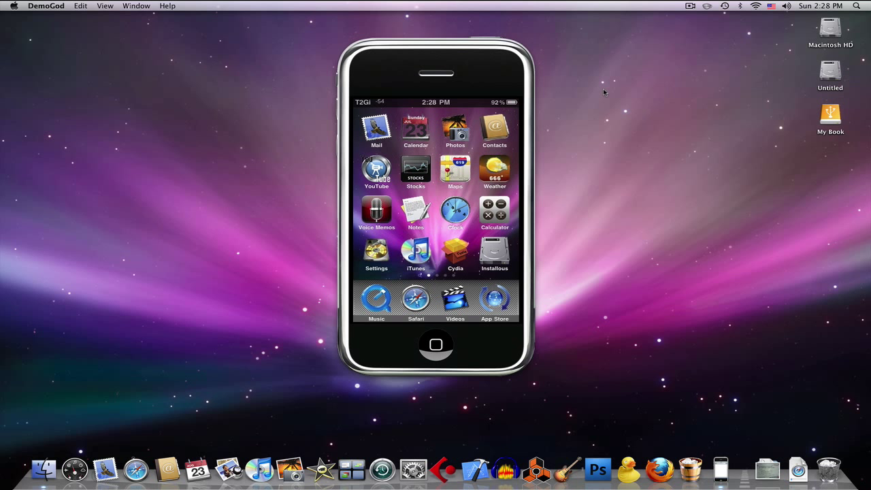
# Open Weather on the phone, search Google Images for 'iphone wallpapers', then hide Safari.
pyautogui.click(485, 163)
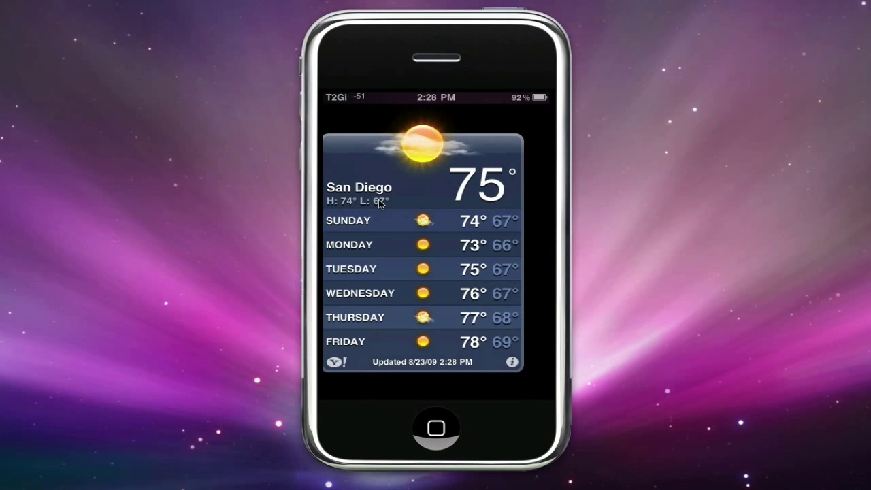
pyautogui.moveTo(384, 202); pyautogui.dragTo(401, 206)
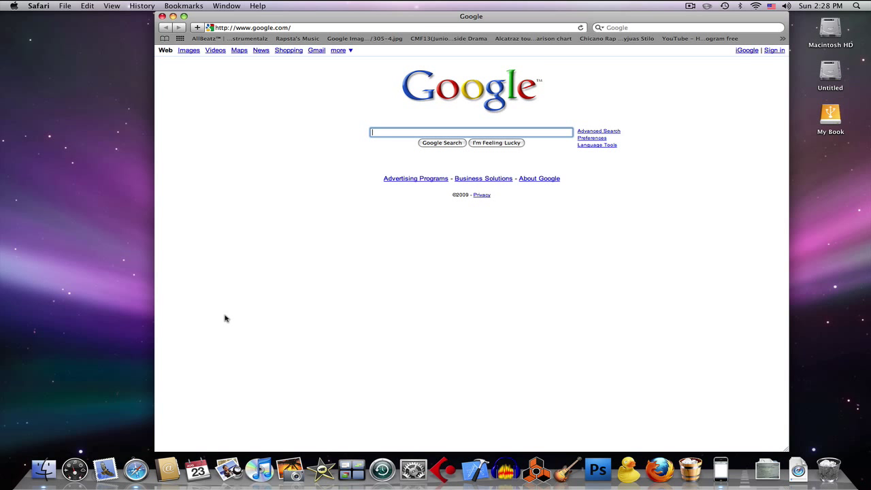
pyautogui.write('iphone wallpapers')
pyautogui.press('Return')
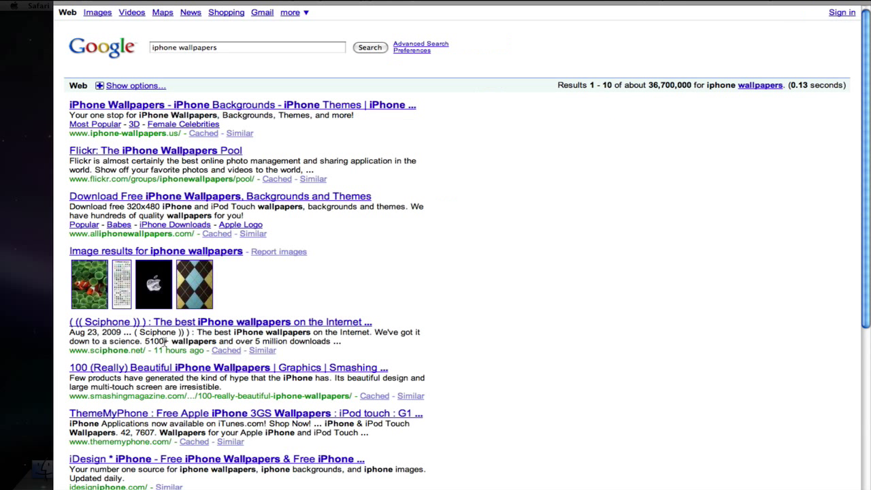
pyautogui.click(96, 13)
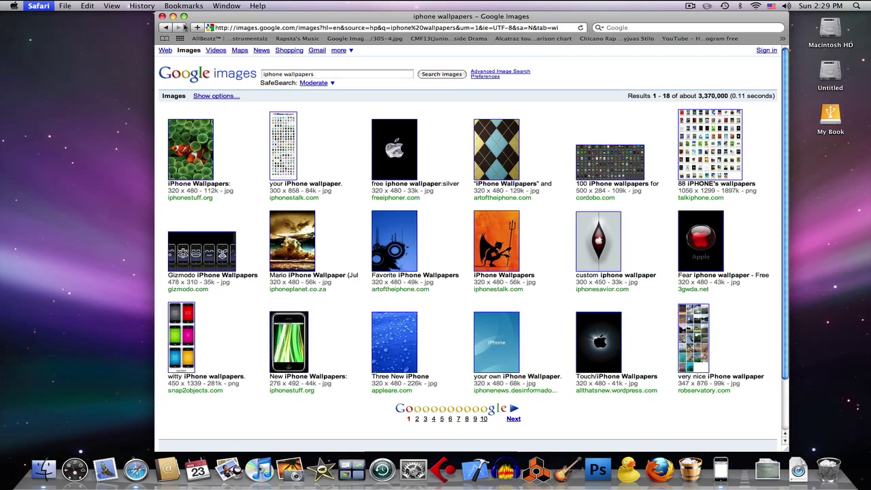
pyautogui.press('cmd+h')
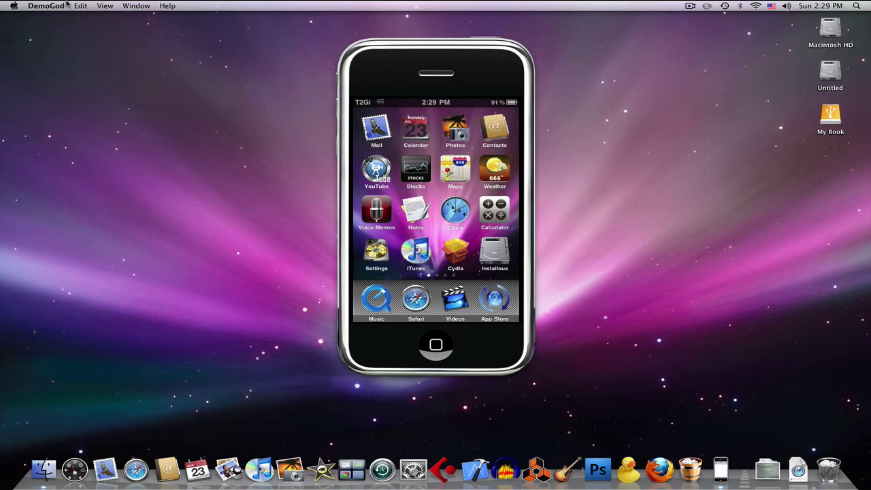
# Navigate from the Documents stack through JailBreak Stuff into the SDWeather folder.
pyautogui.click(192, 142)
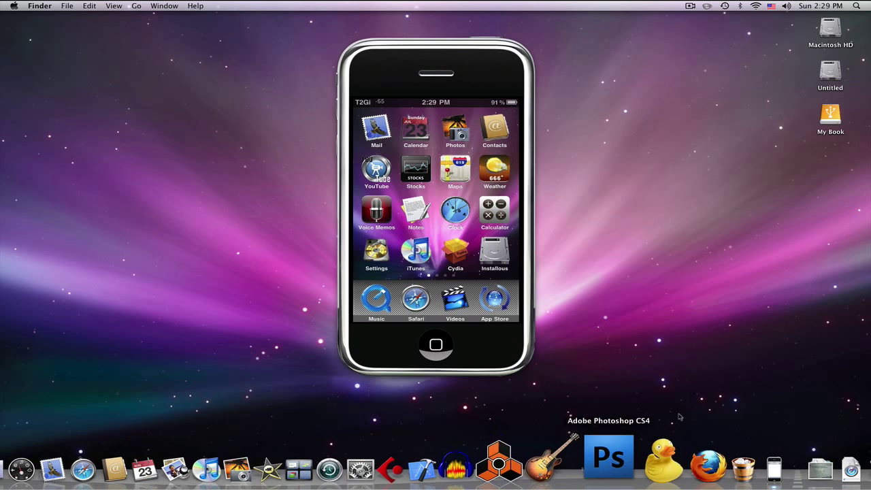
pyautogui.click(755, 459)
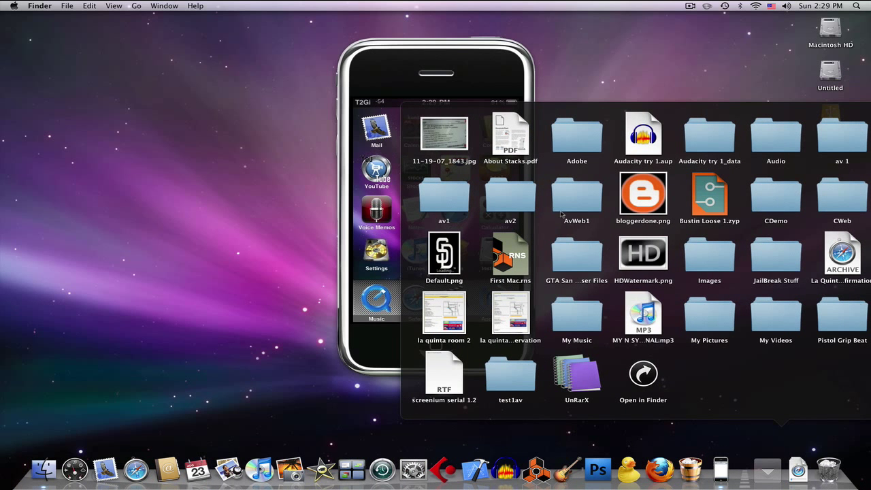
pyautogui.click(768, 277)
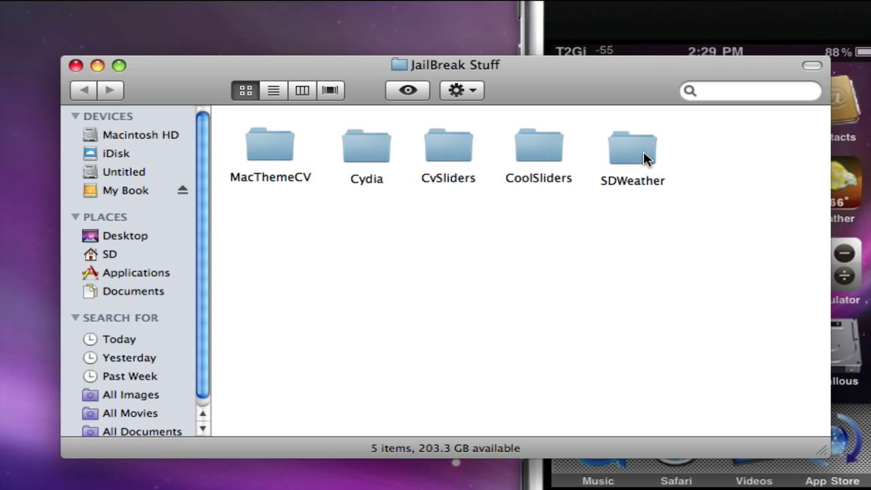
pyautogui.moveTo(643, 158); pyautogui.dragTo(536, 313)
pyautogui.click(630, 281)
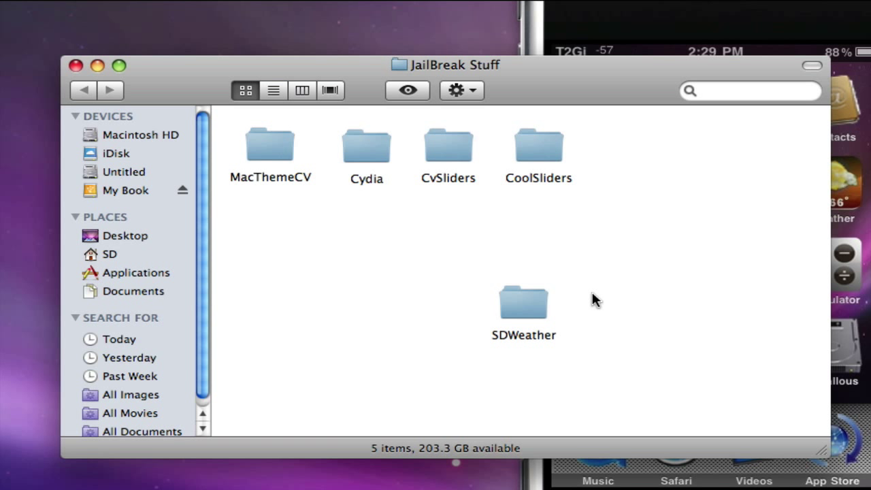
pyautogui.doubleClick(530, 314)
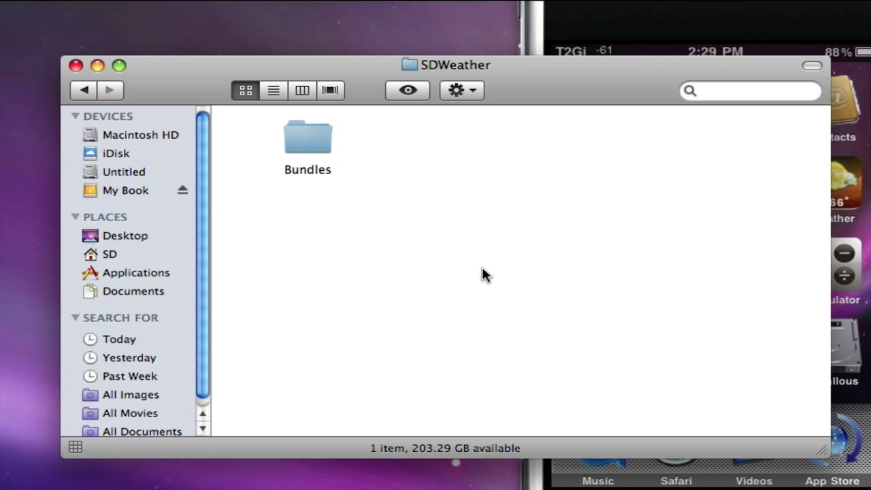
pyautogui.click(86, 92)
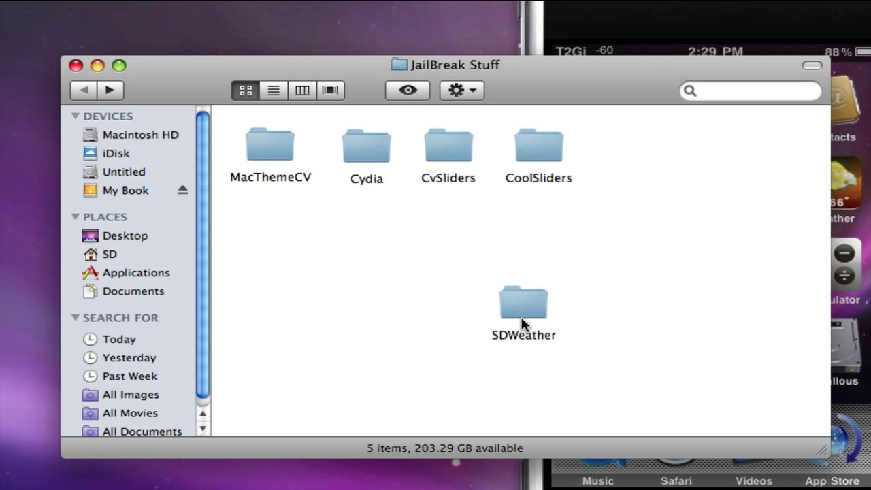
pyautogui.moveTo(525, 317)
pyautogui.mouseDown()
pyautogui.moveTo(448, 320)
pyautogui.moveTo(498, 315)
pyautogui.mouseUp()
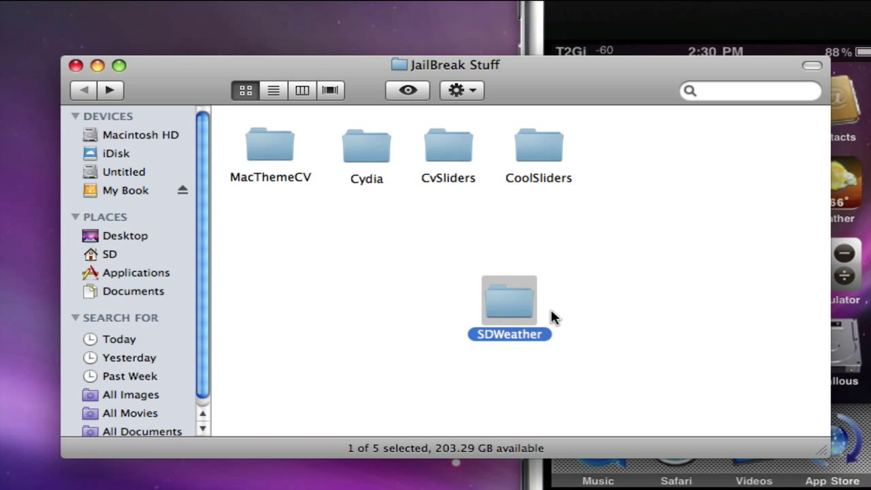
pyautogui.doubleClick(518, 302)
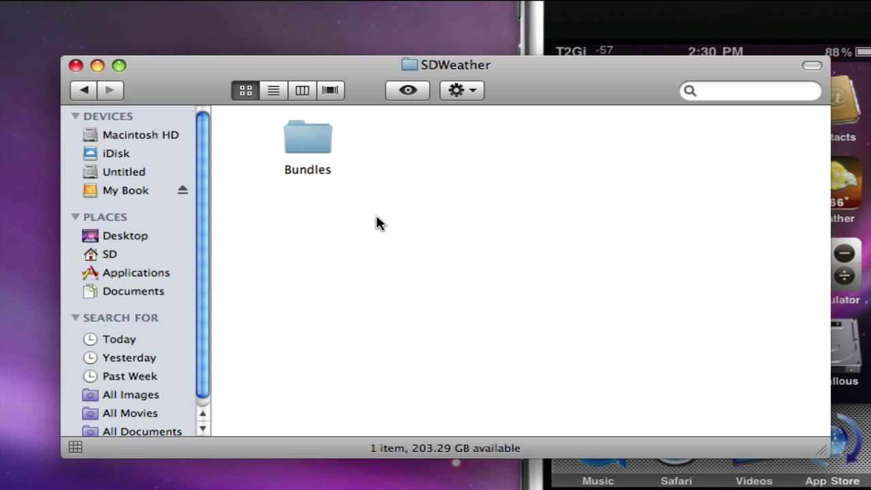
# Drill down from SDWeather through Bundles into the com.apple.weather folder.
pyautogui.rightClick(266, 198)
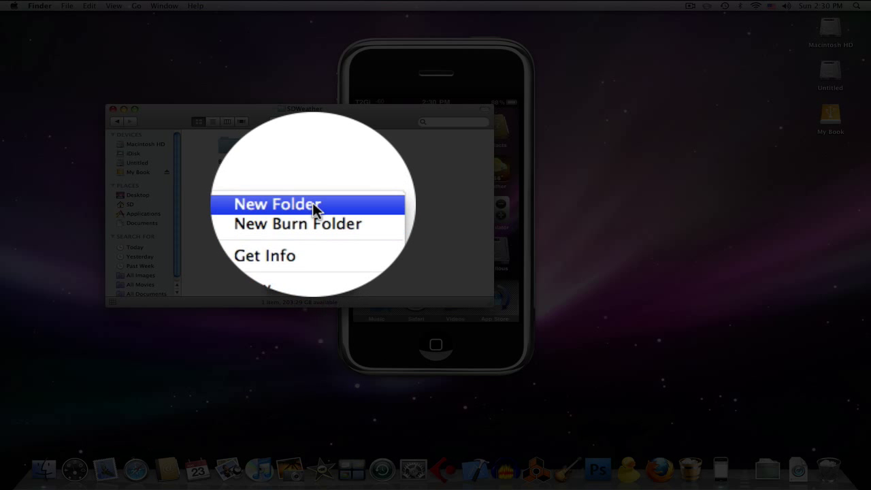
pyautogui.click(315, 193)
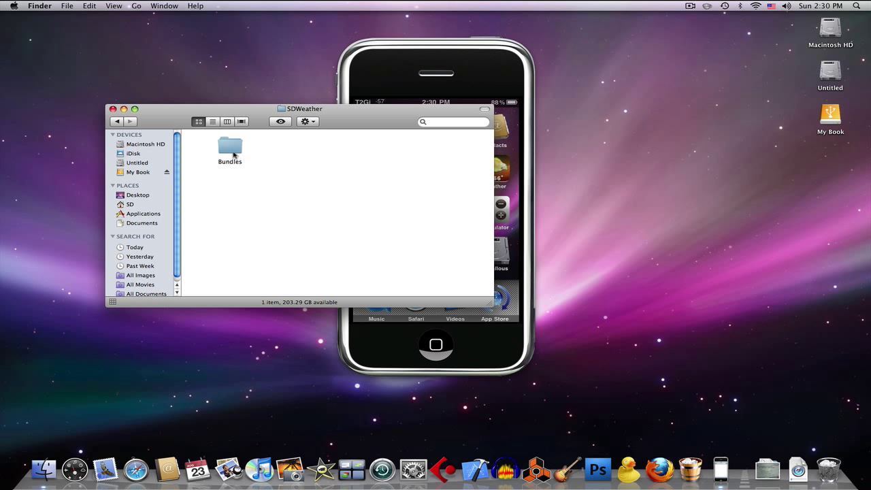
pyautogui.doubleClick(225, 151)
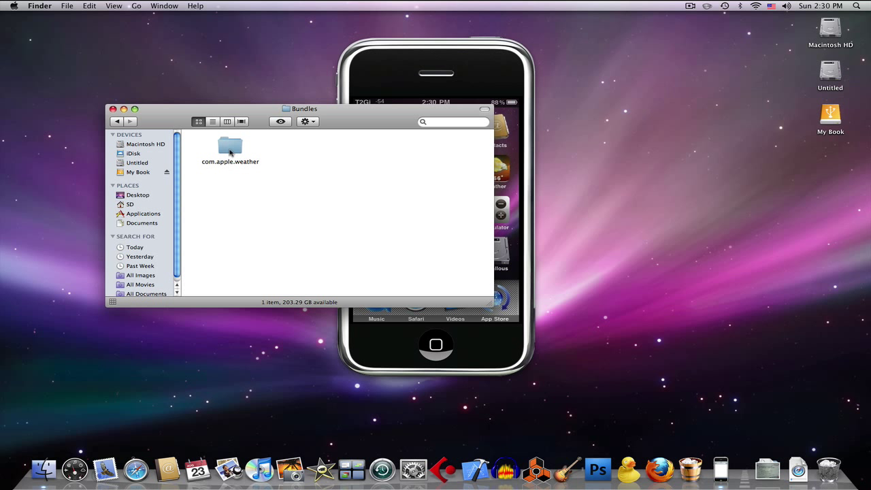
pyautogui.doubleClick(229, 150)
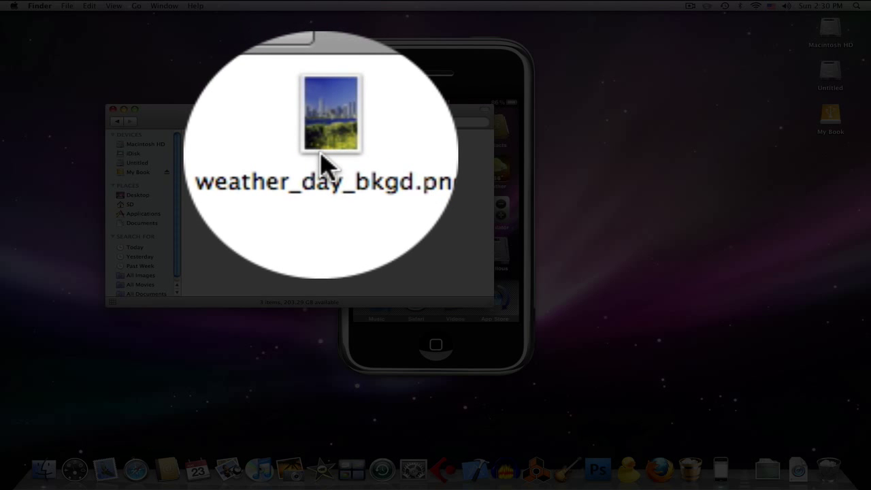
# Open weather_day_bkgd.png in Preview using Open With.
pyautogui.click(317, 154)
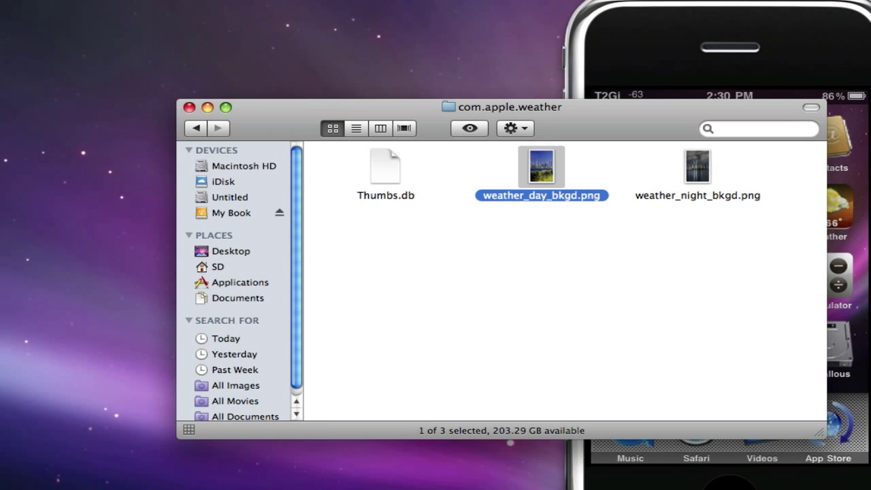
pyautogui.rightClick(541, 175)
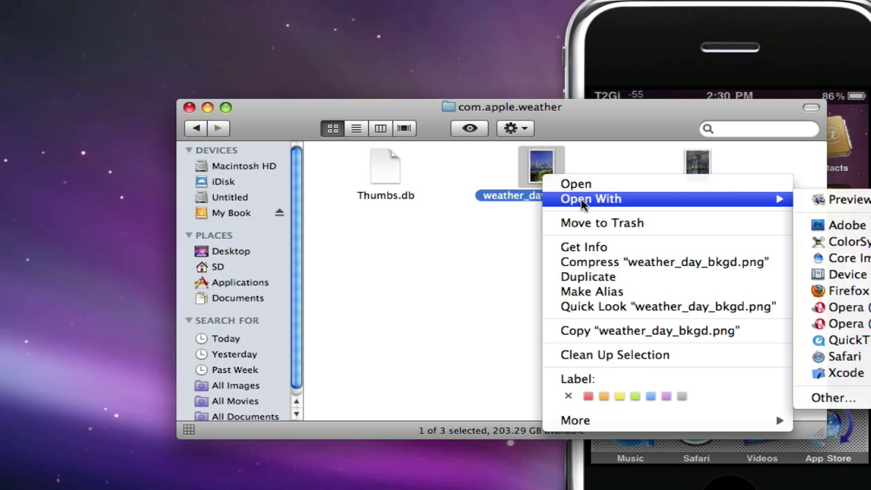
pyautogui.click(850, 198)
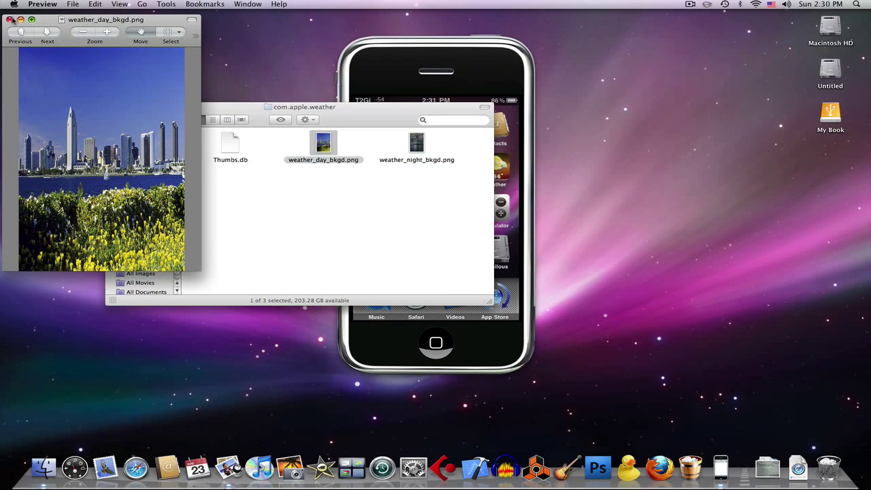
# View weather_night_bkgd.png, then close the preview and clear the file selection.
pyautogui.click(10, 19)
pyautogui.doubleClick(416, 142)
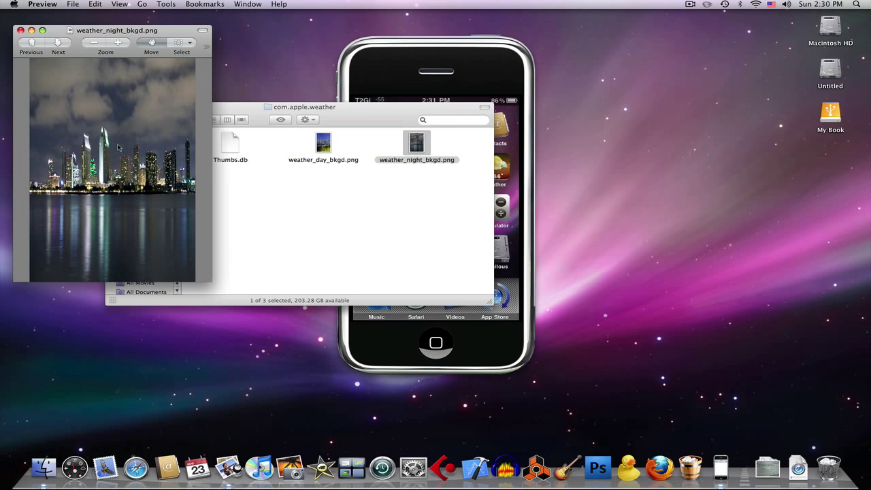
pyautogui.click(58, 43)
pyautogui.press('super+q')
pyautogui.click(316, 222)
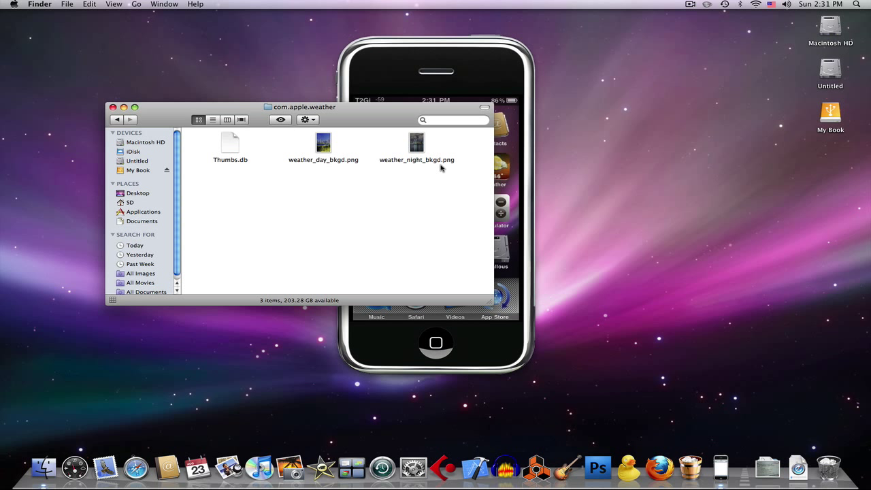
# Get Info on weather_day_bkgd.png to confirm its 320 × 480 size, then close it.
pyautogui.click(691, 4)
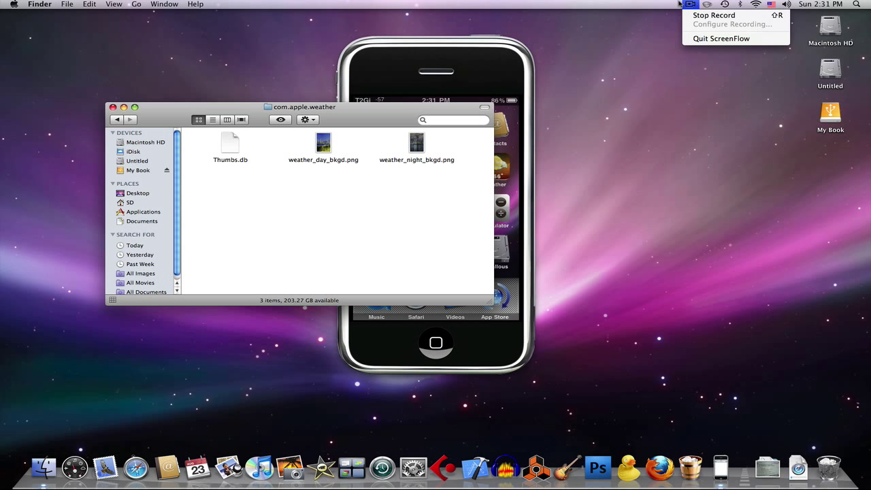
pyautogui.click(679, 4)
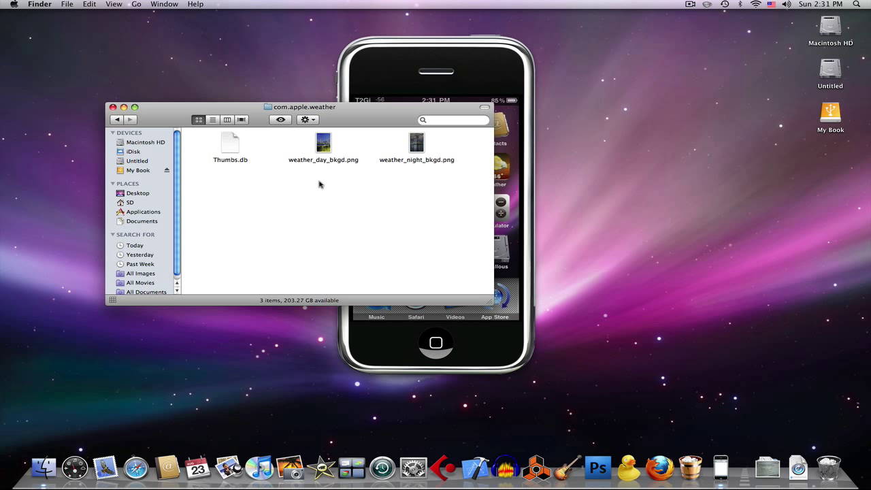
pyautogui.rightClick(350, 164)
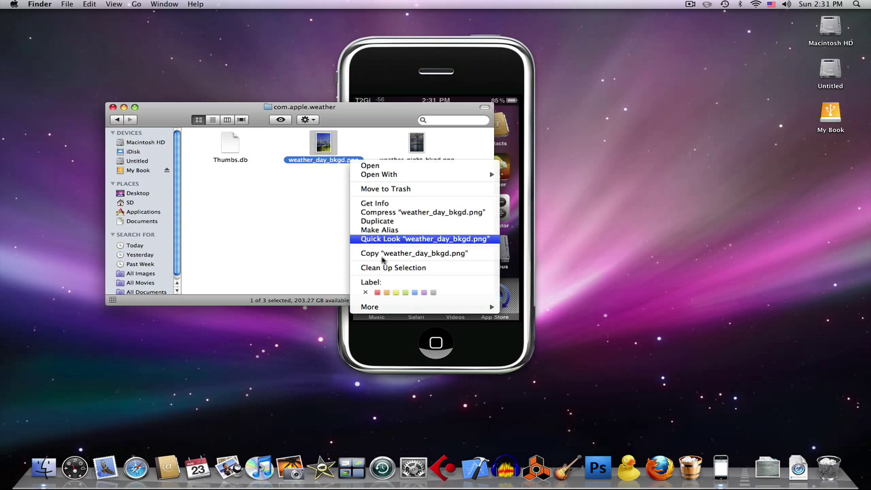
pyautogui.click(373, 203)
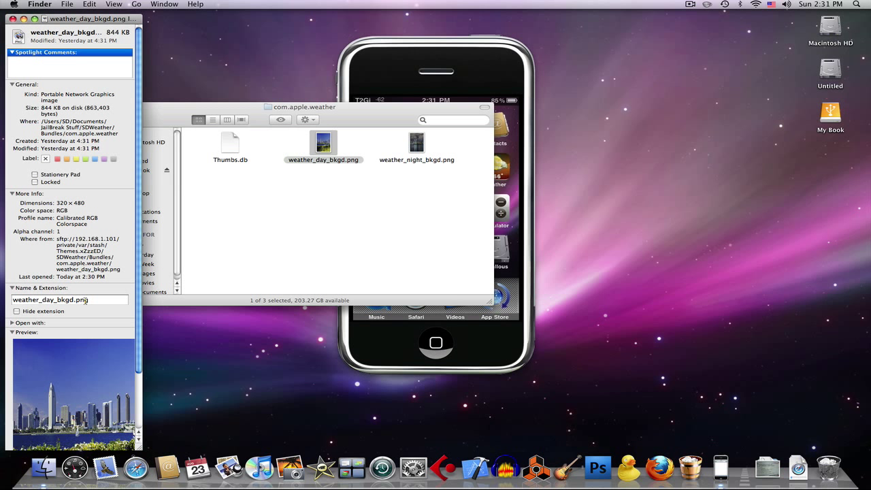
pyautogui.scroll(-2, 85, 299)
pyautogui.scroll(2, 88, 301)
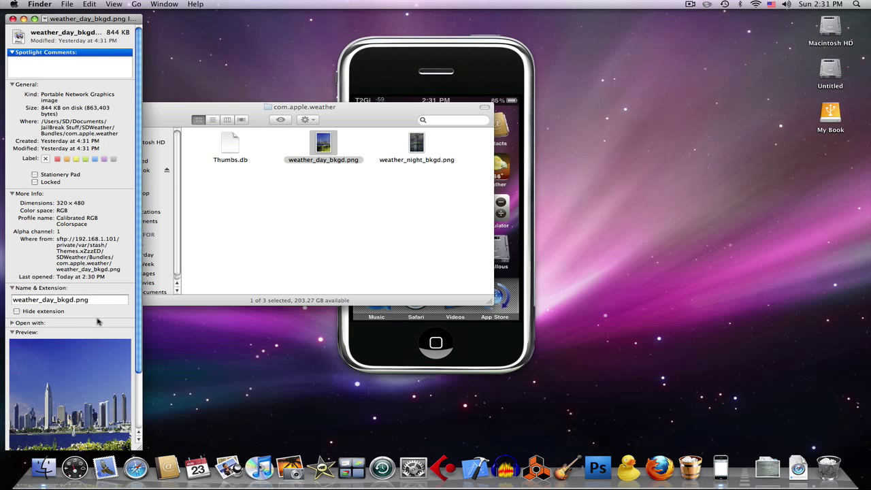
pyautogui.click(13, 19)
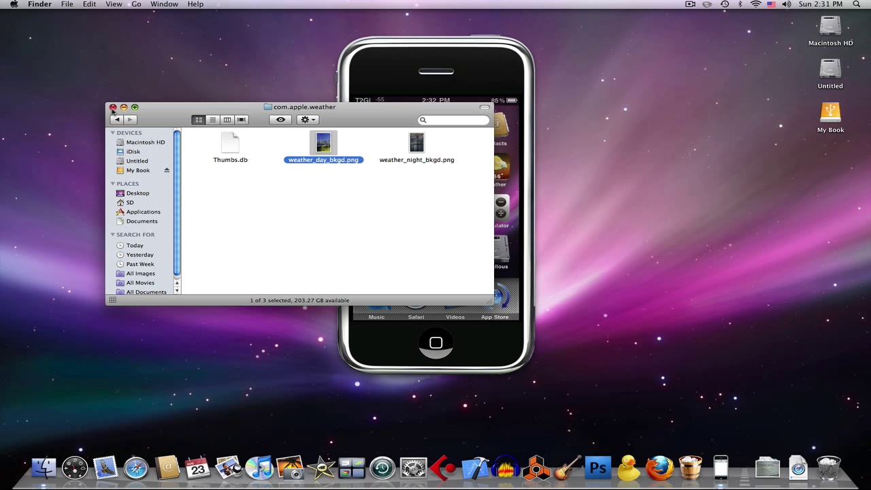
# Back out to the JailBreak Stuff folder and close the Finder window.
pyautogui.click(115, 120)
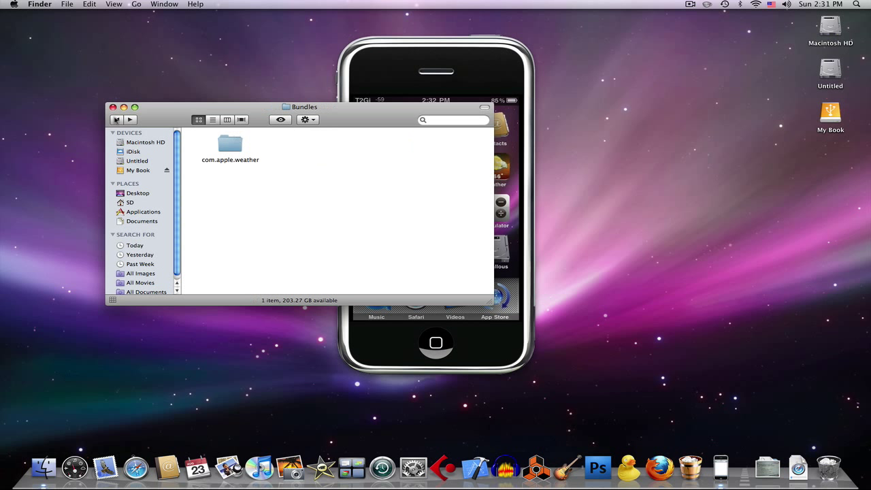
pyautogui.moveTo(344, 225); pyautogui.dragTo(397, 151)
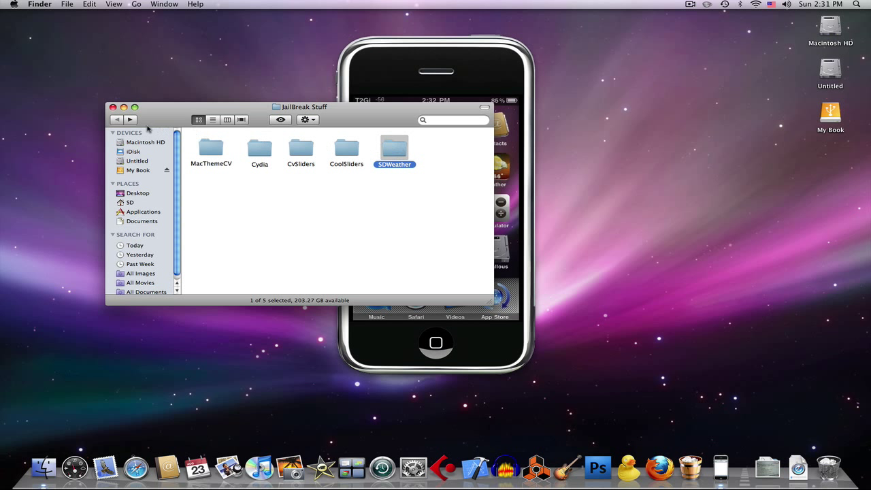
pyautogui.click(113, 107)
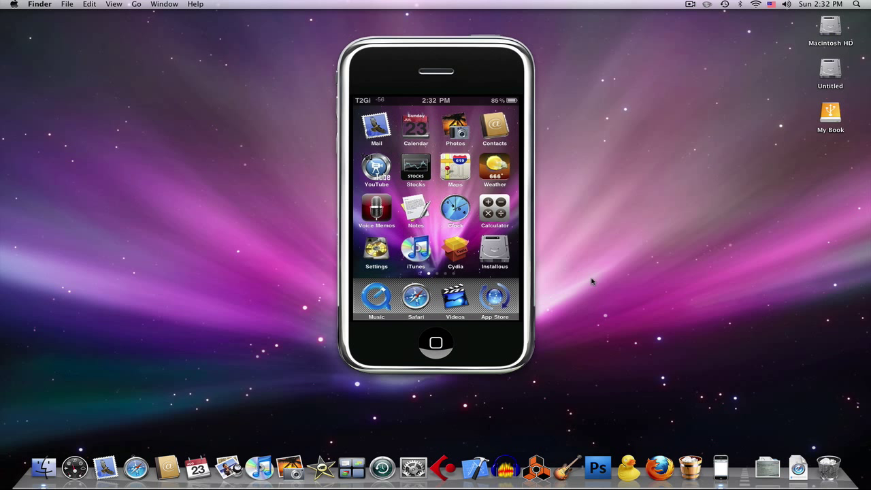
# Connect to the iPod in Cyberduck and open /private/var/stash/Themes.xZzzED.
pyautogui.click(628, 449)
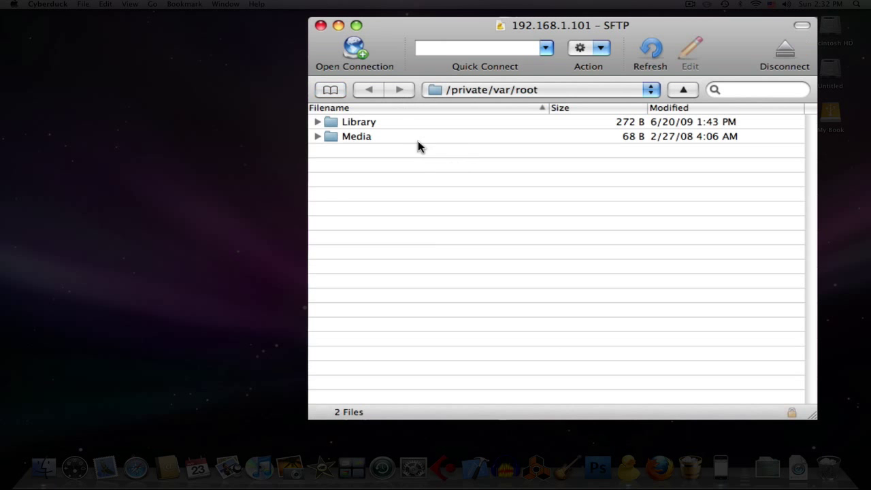
pyautogui.click(683, 90)
pyautogui.scroll(-2, 565, 256)
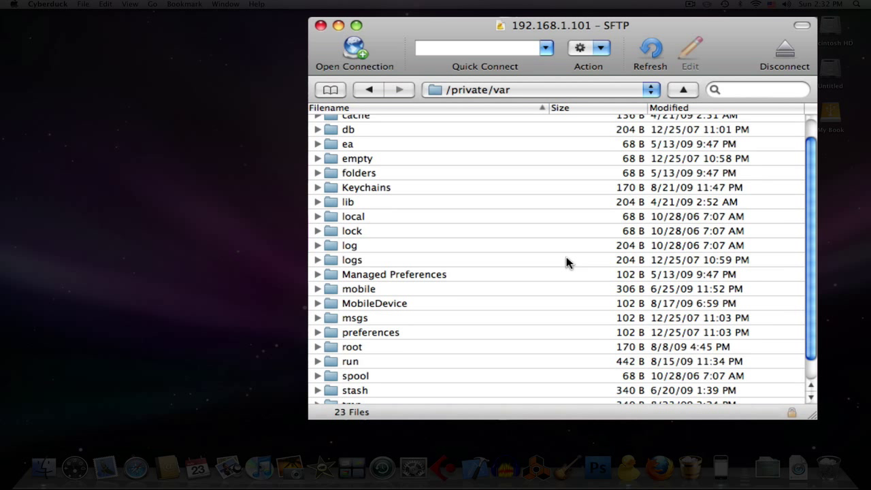
pyautogui.click(365, 392)
pyautogui.doubleClick(365, 390)
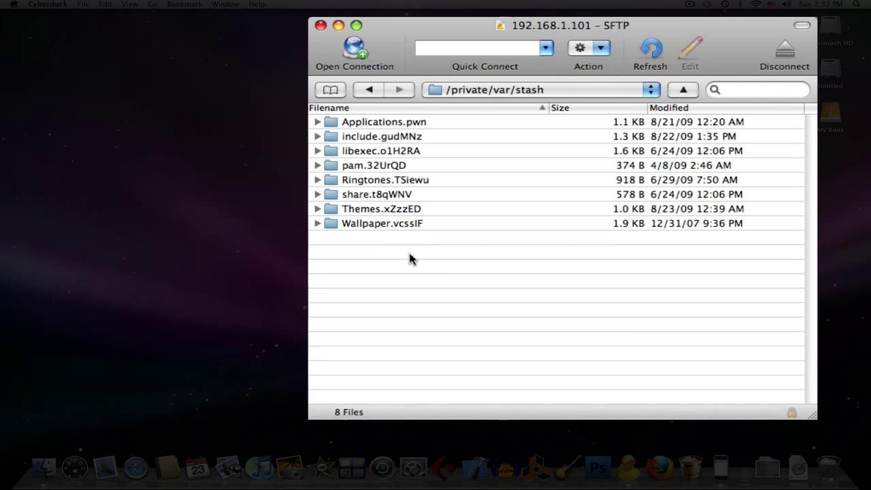
pyautogui.doubleClick(389, 208)
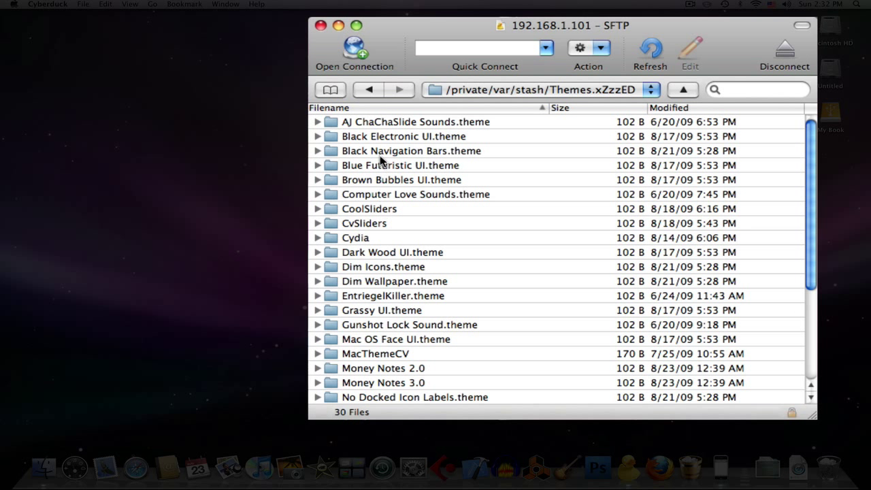
# Open SDWeather > Bundles > com.apple.weather and select both weather background PNGs.
pyautogui.scroll(-2, 608, 275)
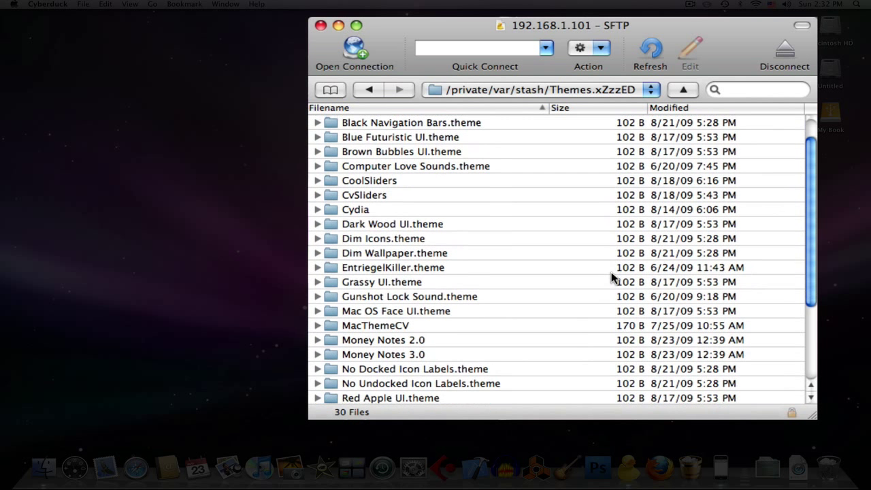
pyautogui.scroll(-3, 611, 277)
pyautogui.scroll(-2, 610, 279)
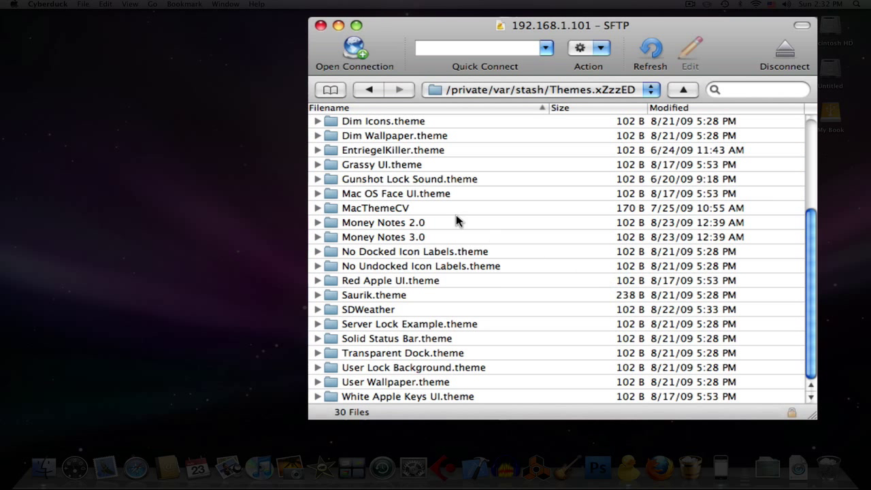
pyautogui.click(371, 313)
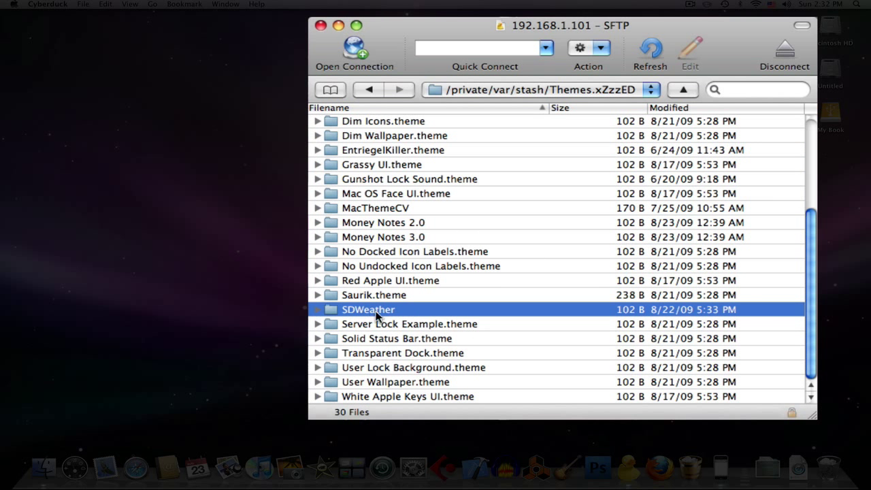
pyautogui.doubleClick(365, 310)
pyautogui.doubleClick(367, 126)
pyautogui.doubleClick(368, 126)
pyautogui.click(384, 133)
pyautogui.click(384, 147)
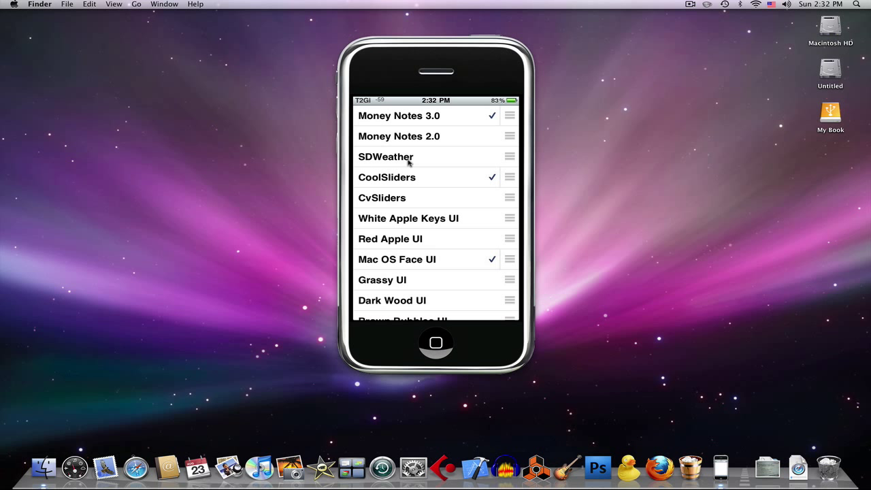
# Tap SDWeather in WinterBoard's theme list to enable it.
pyautogui.click(408, 162)
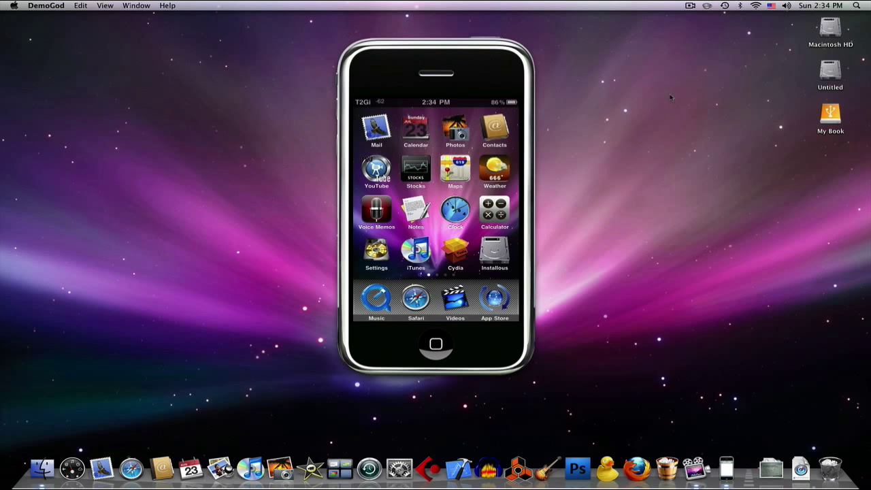
# Reposition the DemoGod window mirroring the iPod display.
pyautogui.moveTo(466, 53); pyautogui.dragTo(451, 60)
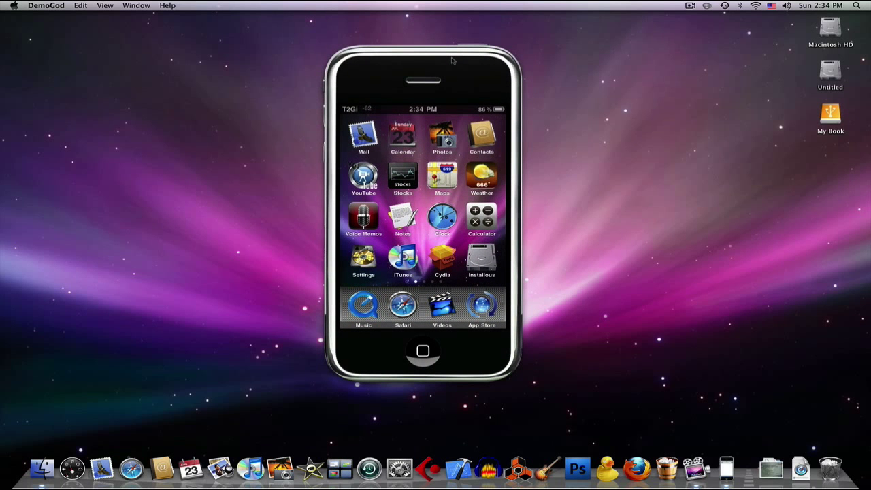